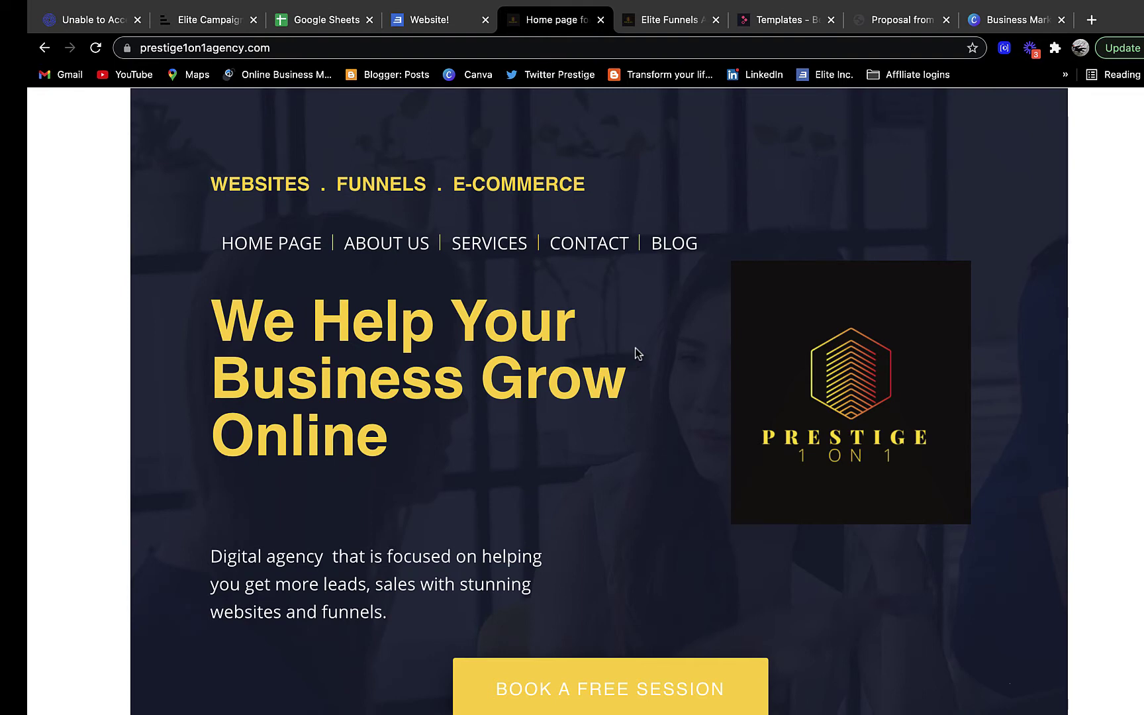
Scroll down through the agency homepage and back up a little.
scroll(635, 348, "down", 2)
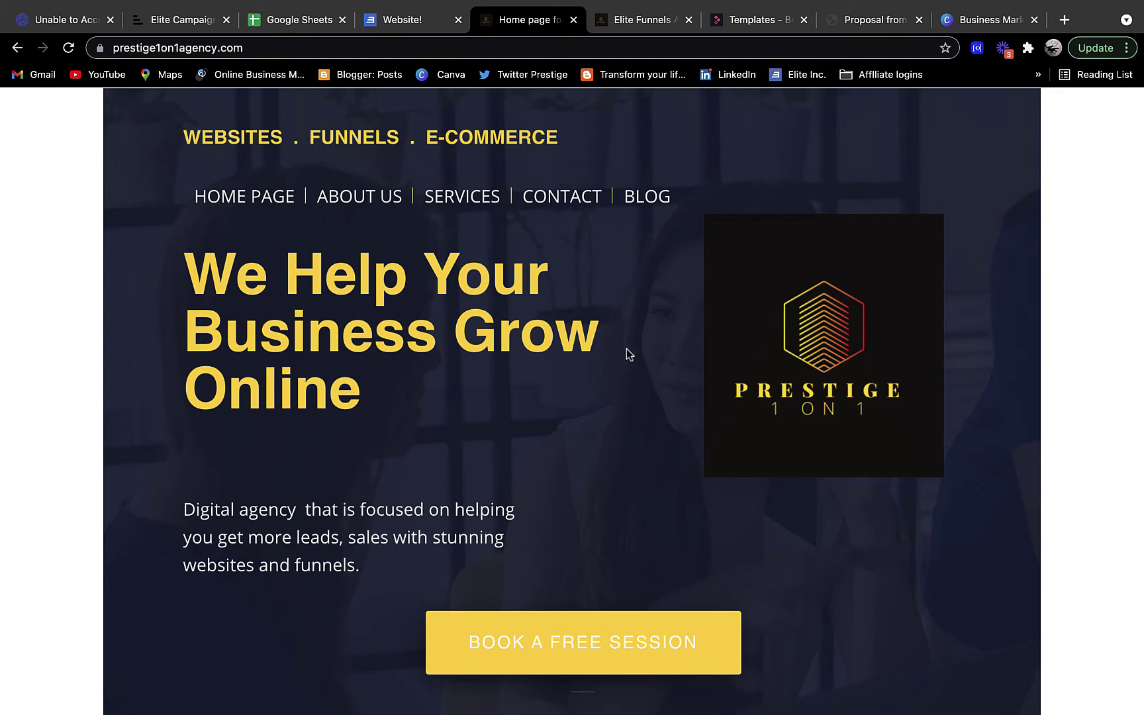
scroll(584, 419, "down", 1)
scroll(584, 419, "down", 10)
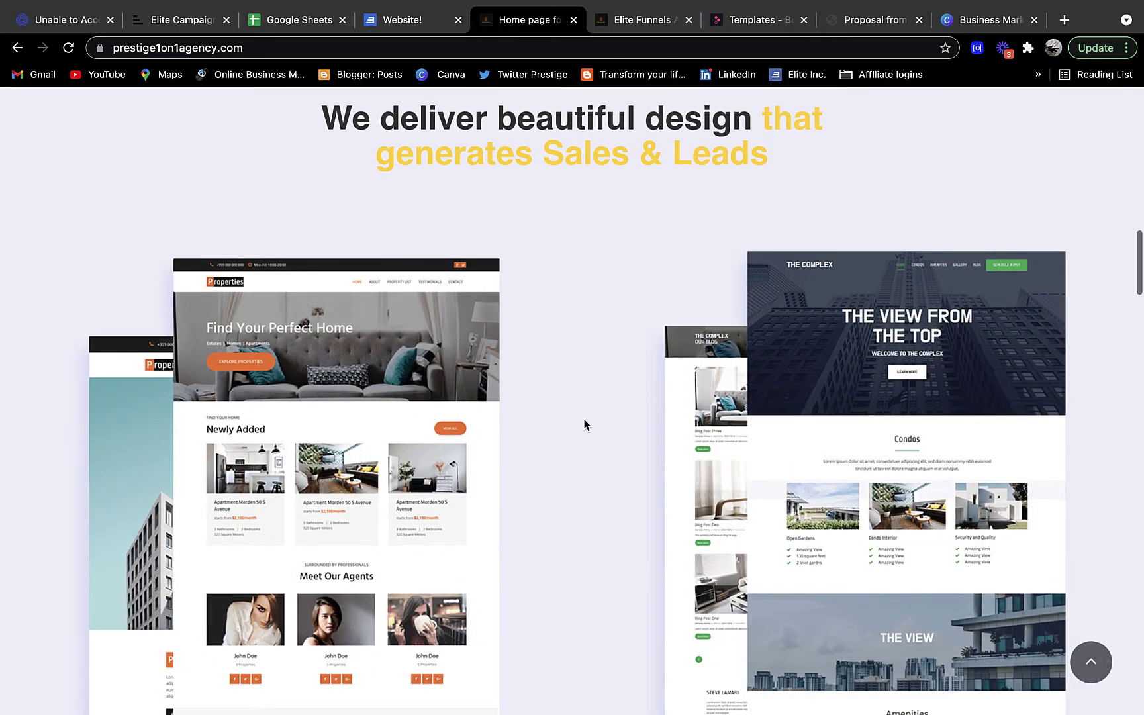
scroll(584, 424, "down", 8)
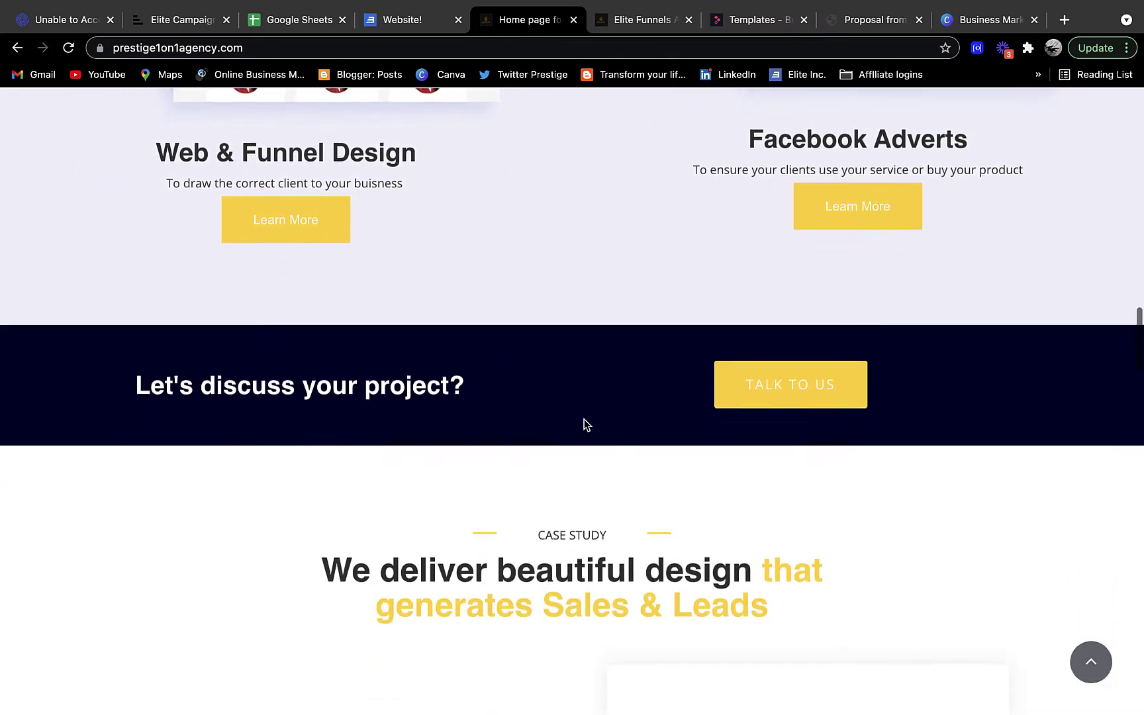
scroll(584, 424, "down", 8)
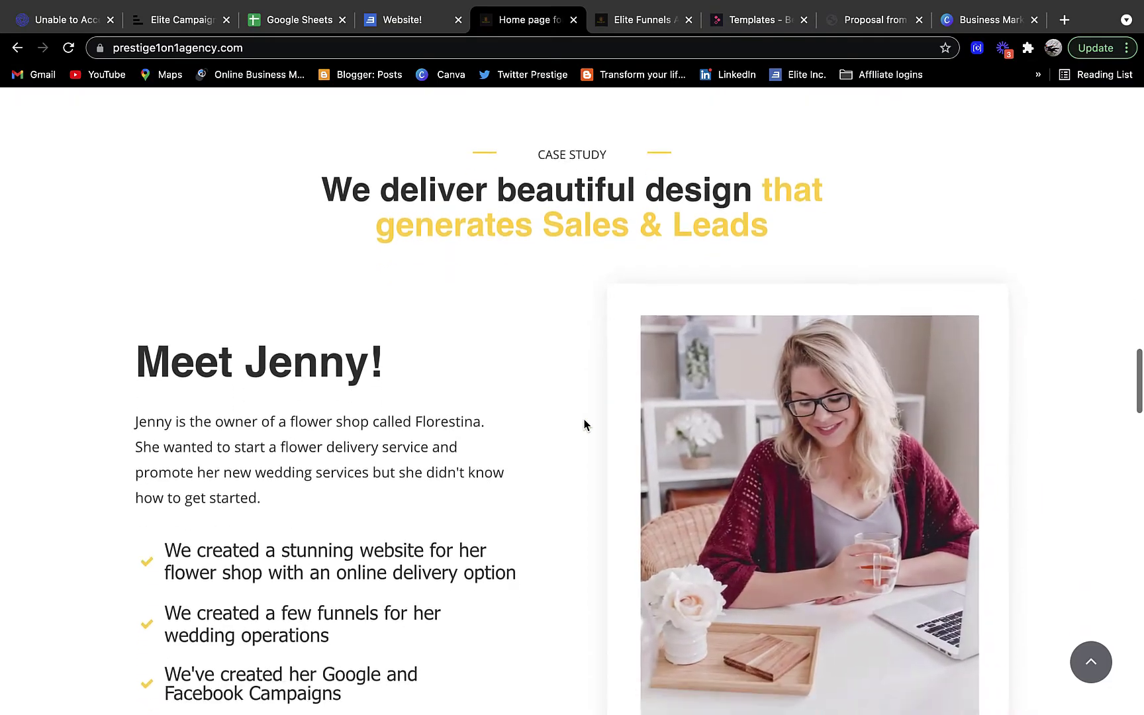
scroll(584, 425, "down", 9)
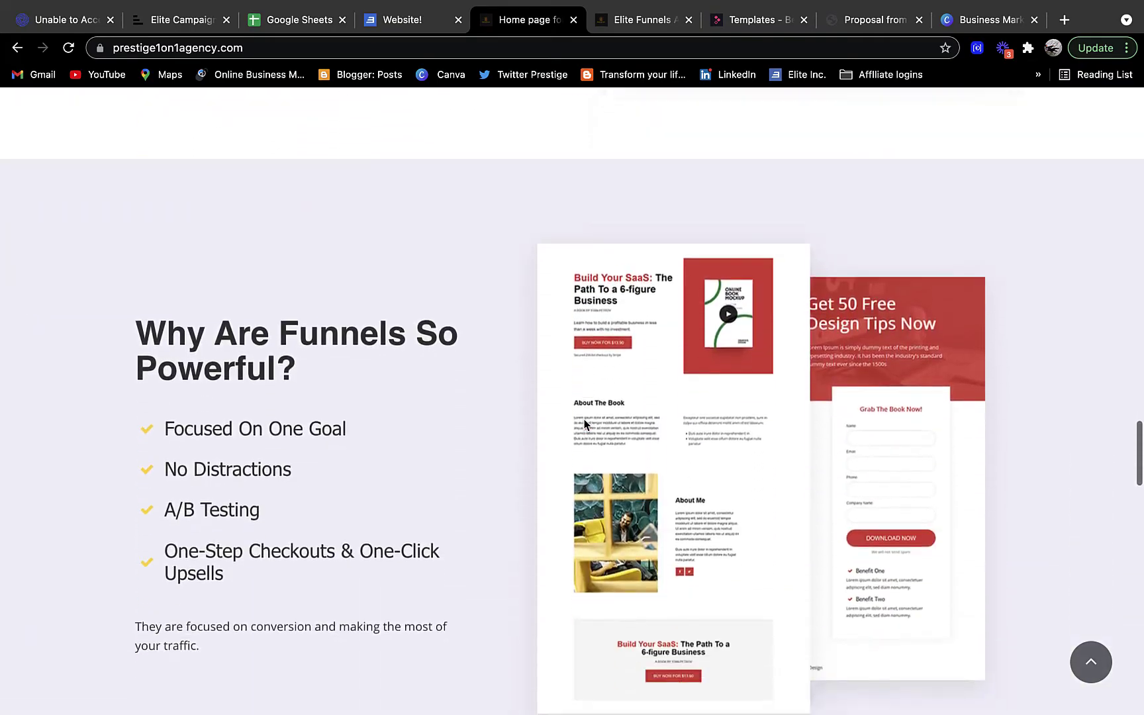
scroll(584, 424, "down", 6)
scroll(584, 421, "up", 20)
scroll(584, 421, "up", 20)
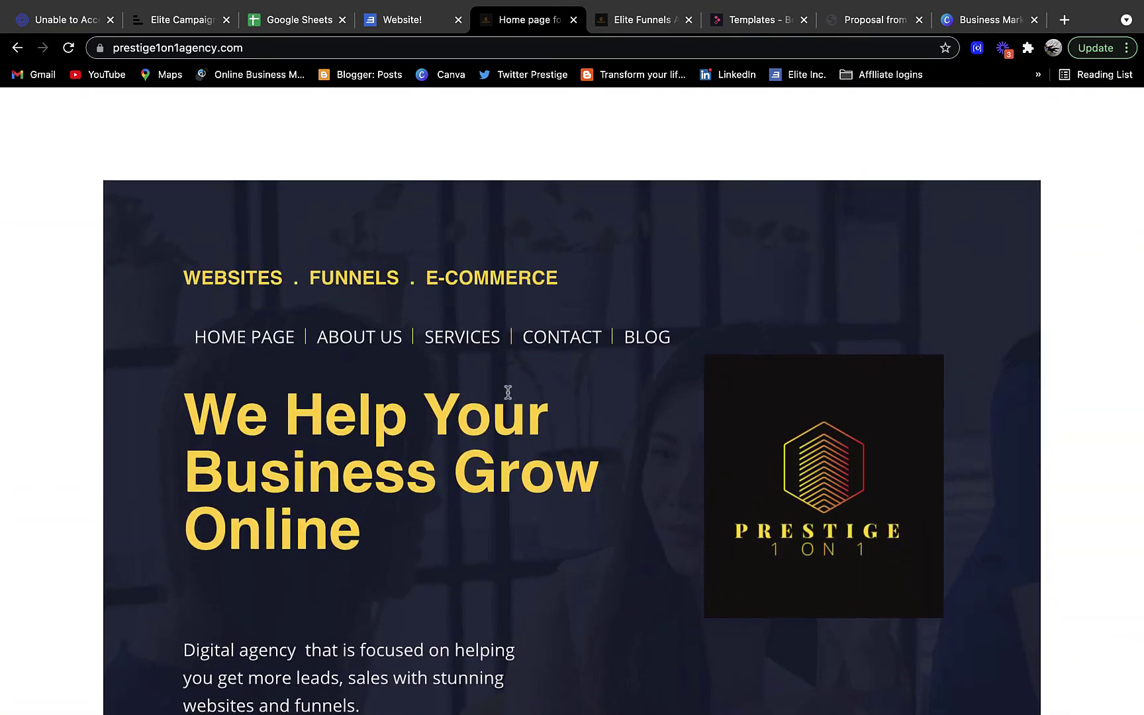
Go to the About Us page and expand its BENEFIT 1 section.
left_click(355, 343)
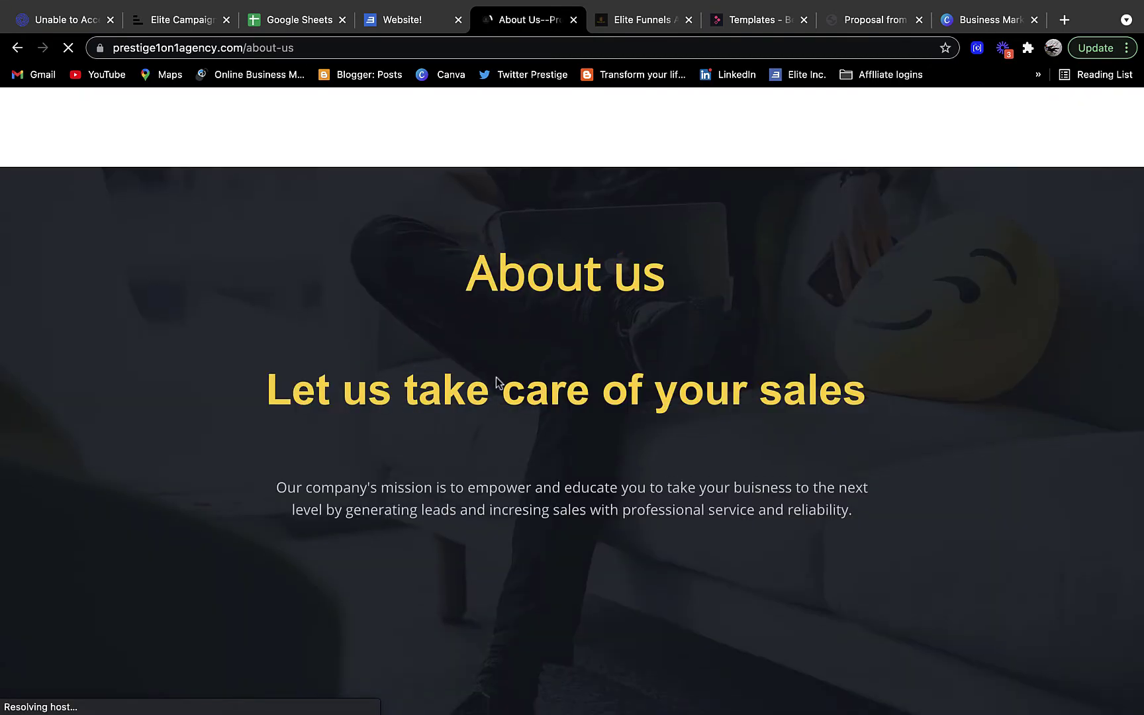
scroll(593, 423, "down", 4)
scroll(593, 423, "down", 14)
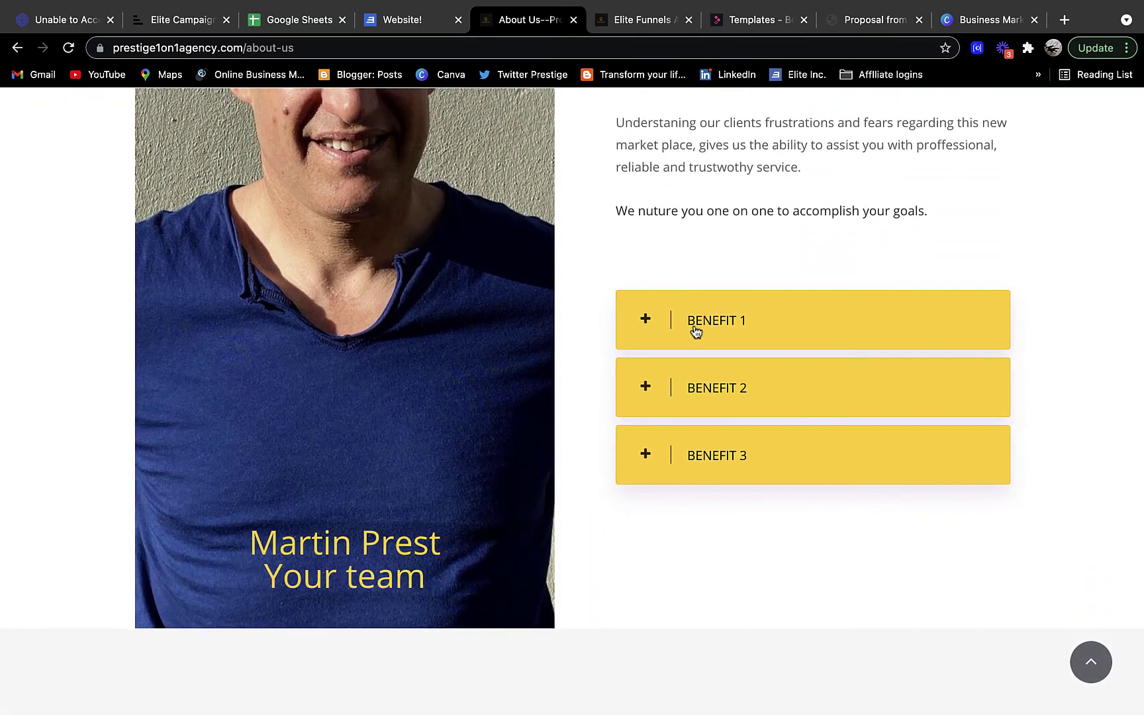
left_click(694, 330)
scroll(603, 378, "up", 18)
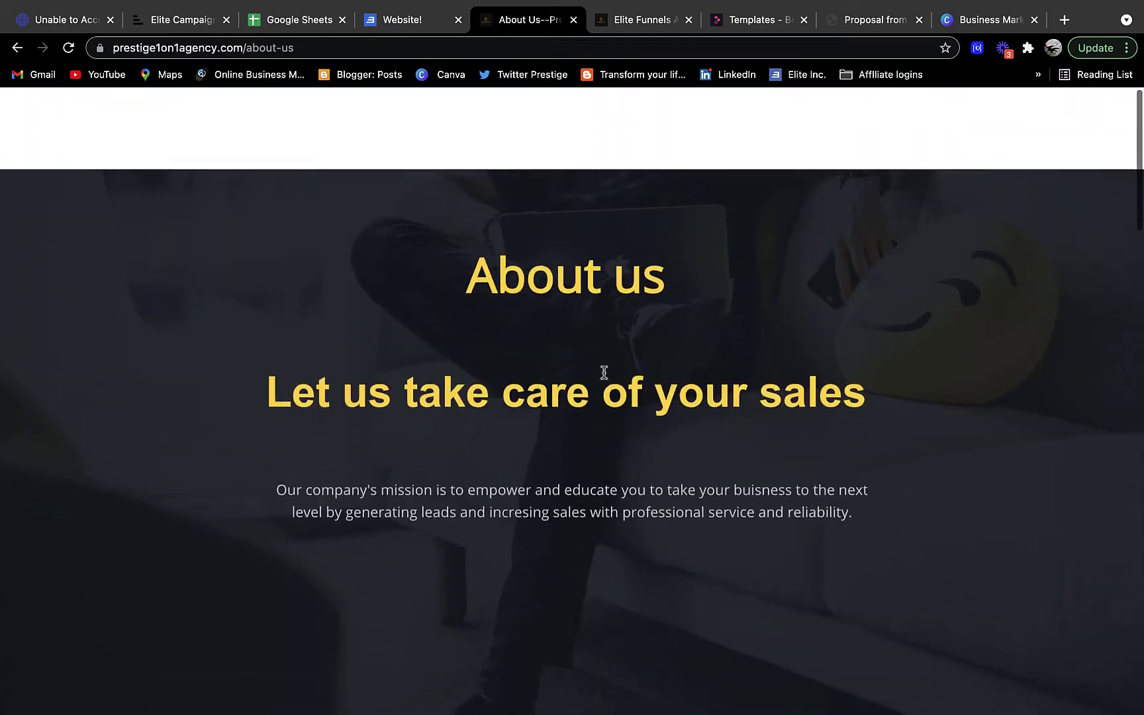
In the Website! builder, open the About Us page from the Pages list.
left_click(398, 27)
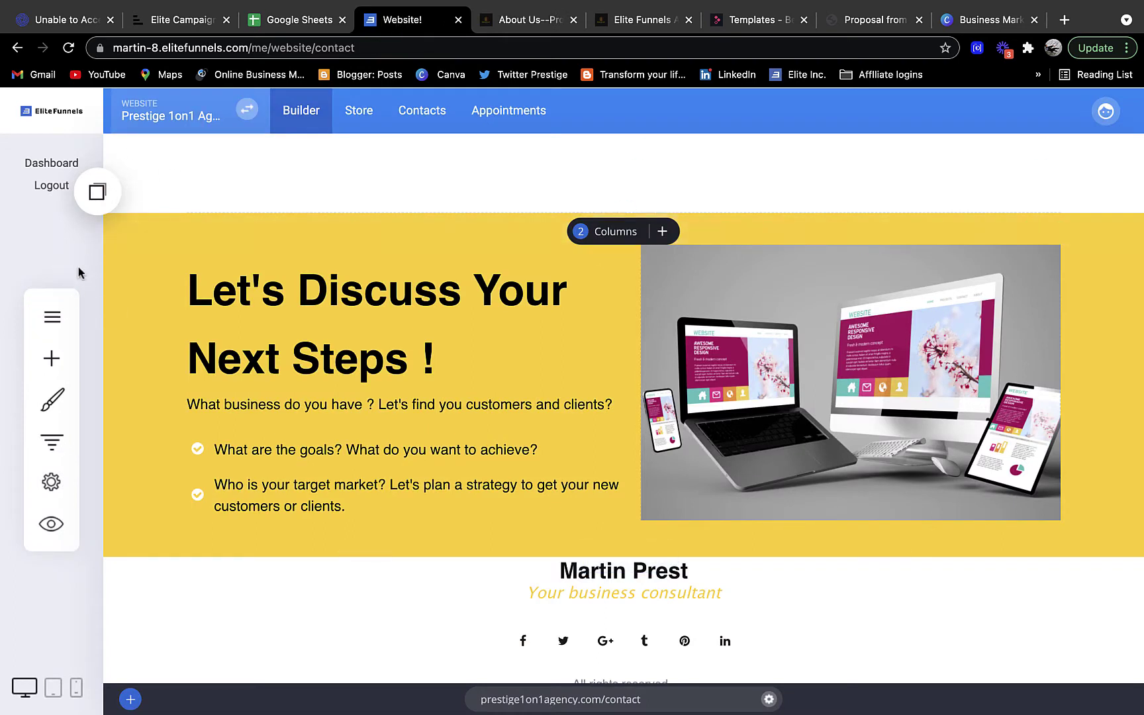
left_click(57, 320)
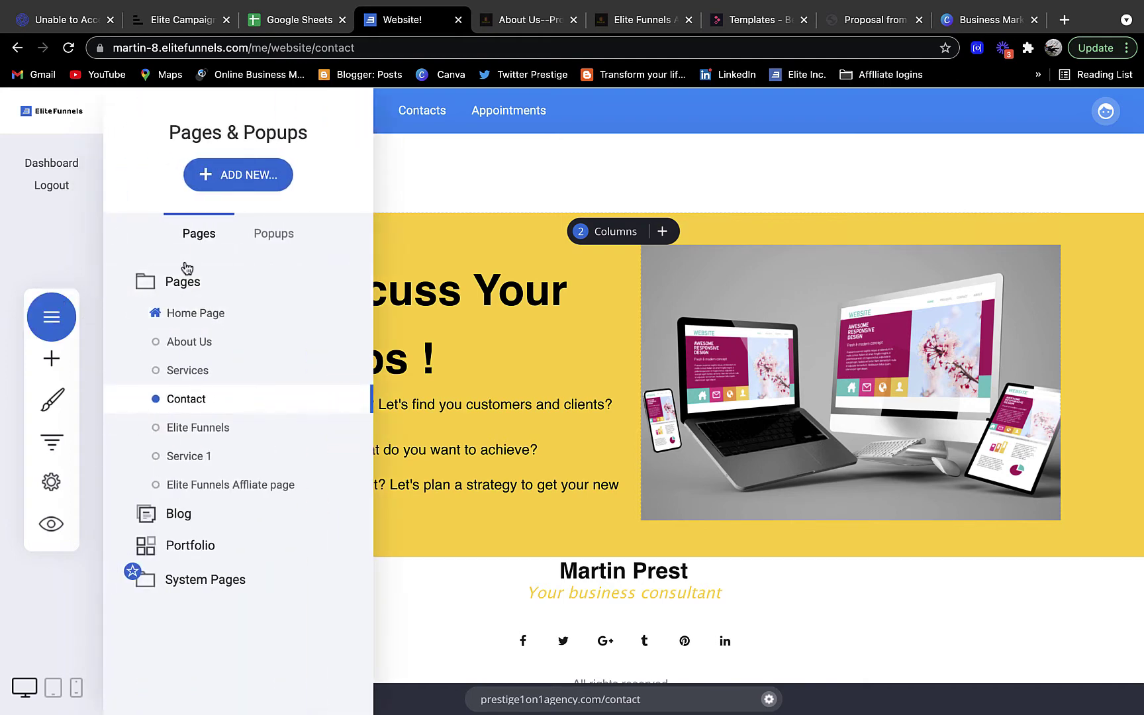
left_click(192, 343)
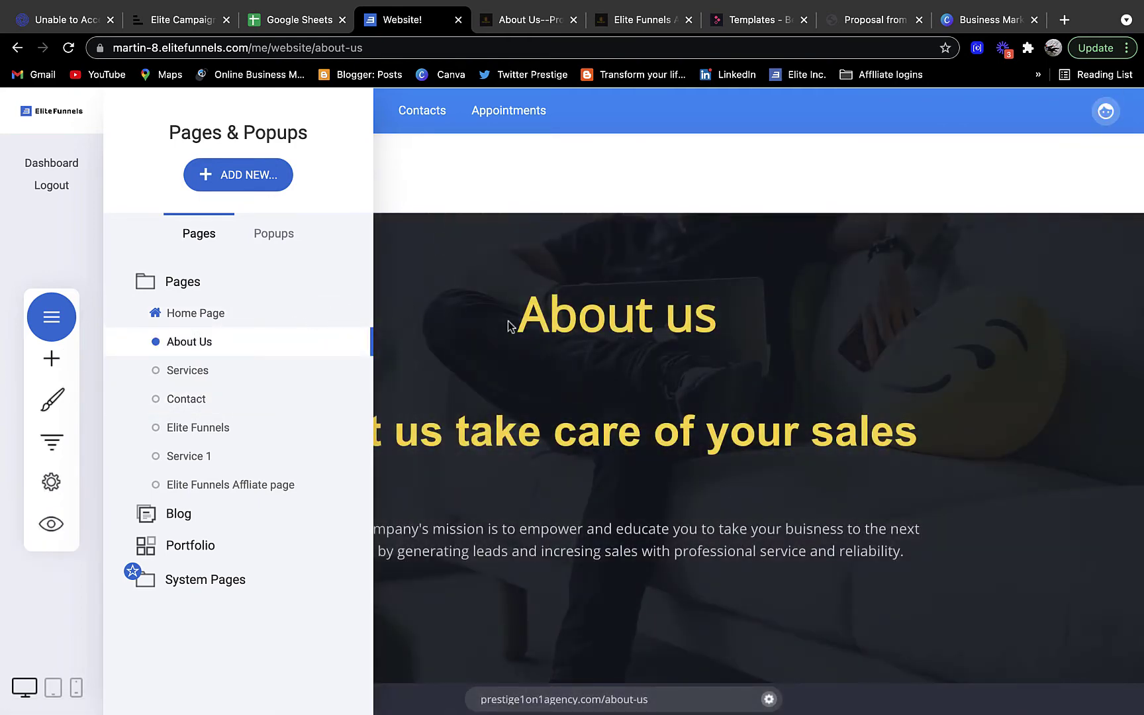
Switch to editing the Contact page and reopen the list of pages and popups.
left_click(180, 399)
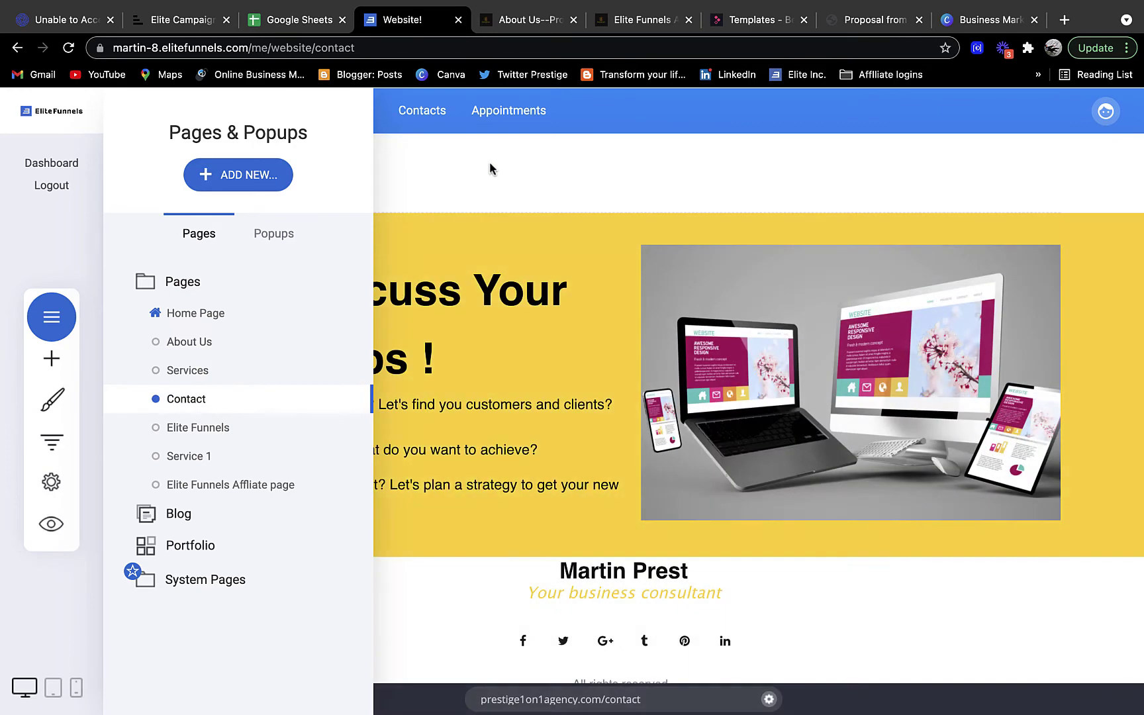
left_click(490, 169)
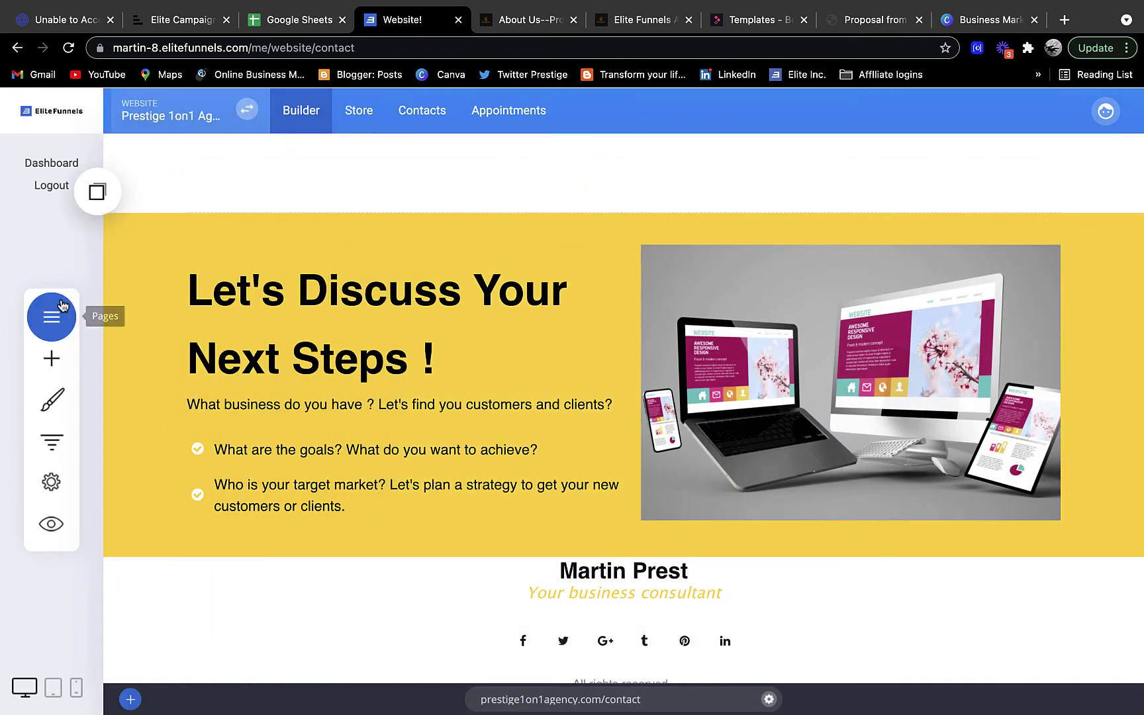
left_click(61, 306)
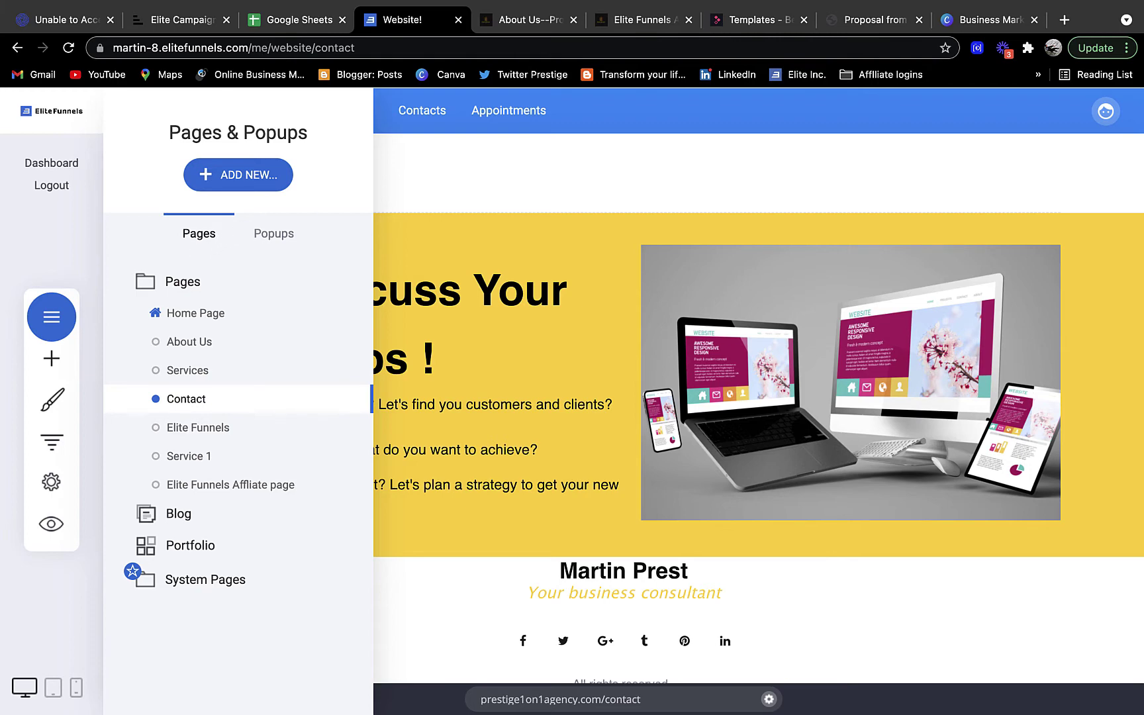
Browse Landing Page templates for a new page, then open the Elite Funnels Affliate page.
left_click(249, 171)
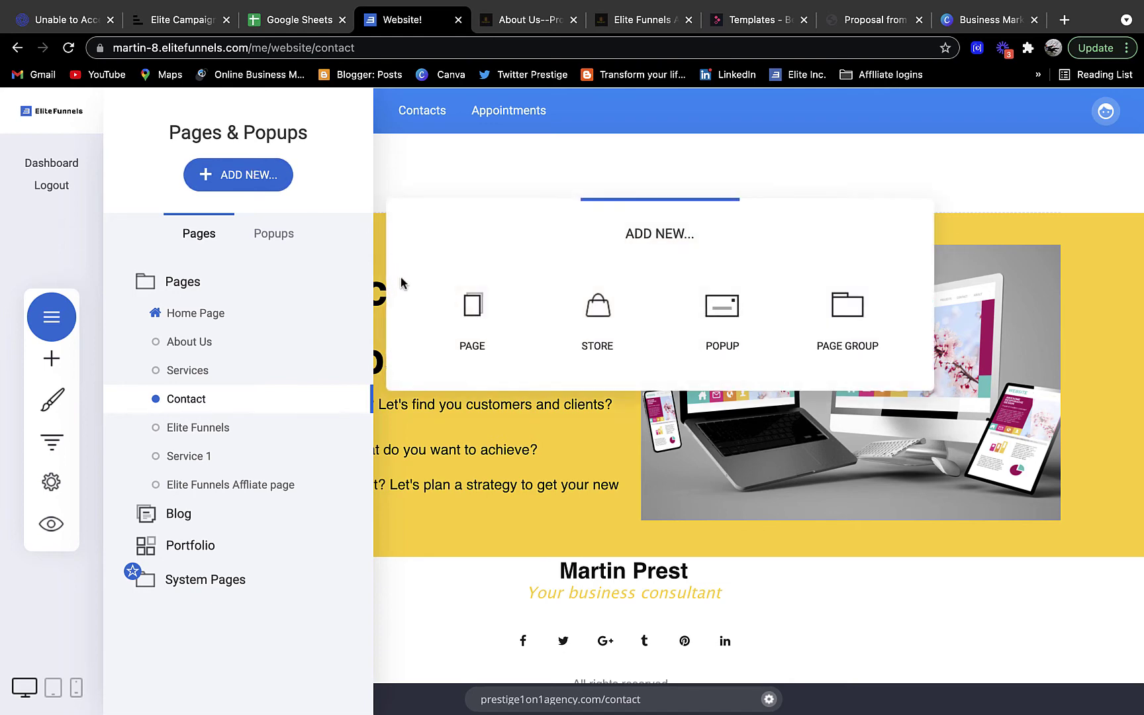
left_click(474, 312)
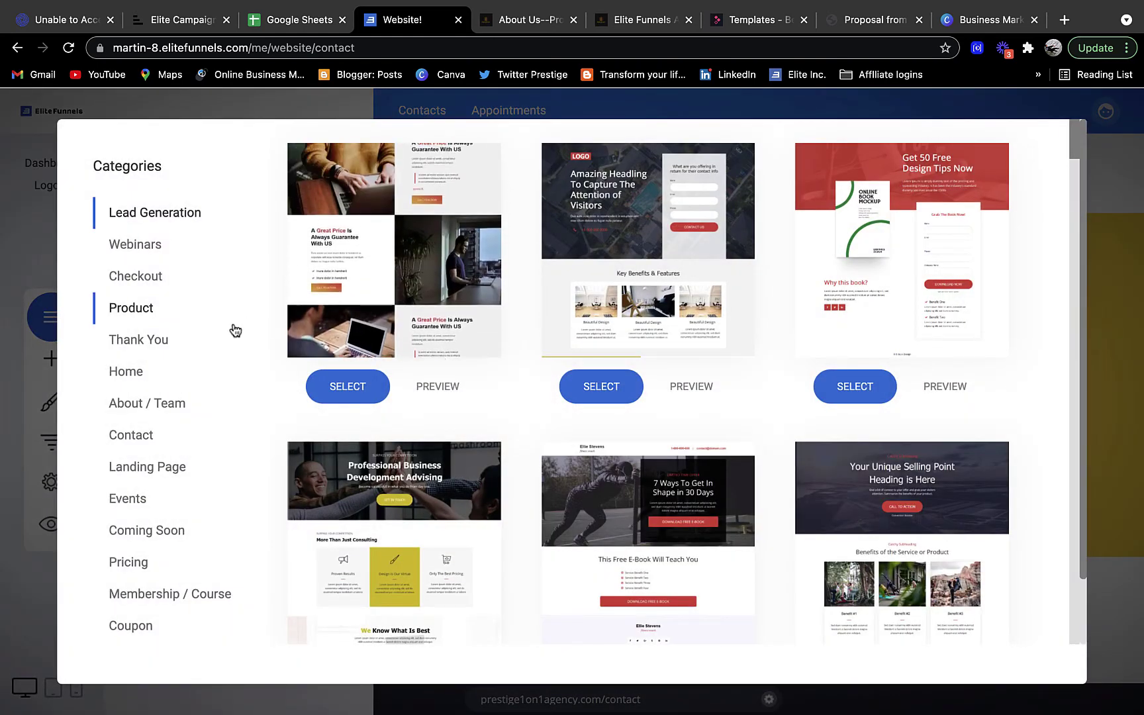
left_click(152, 467)
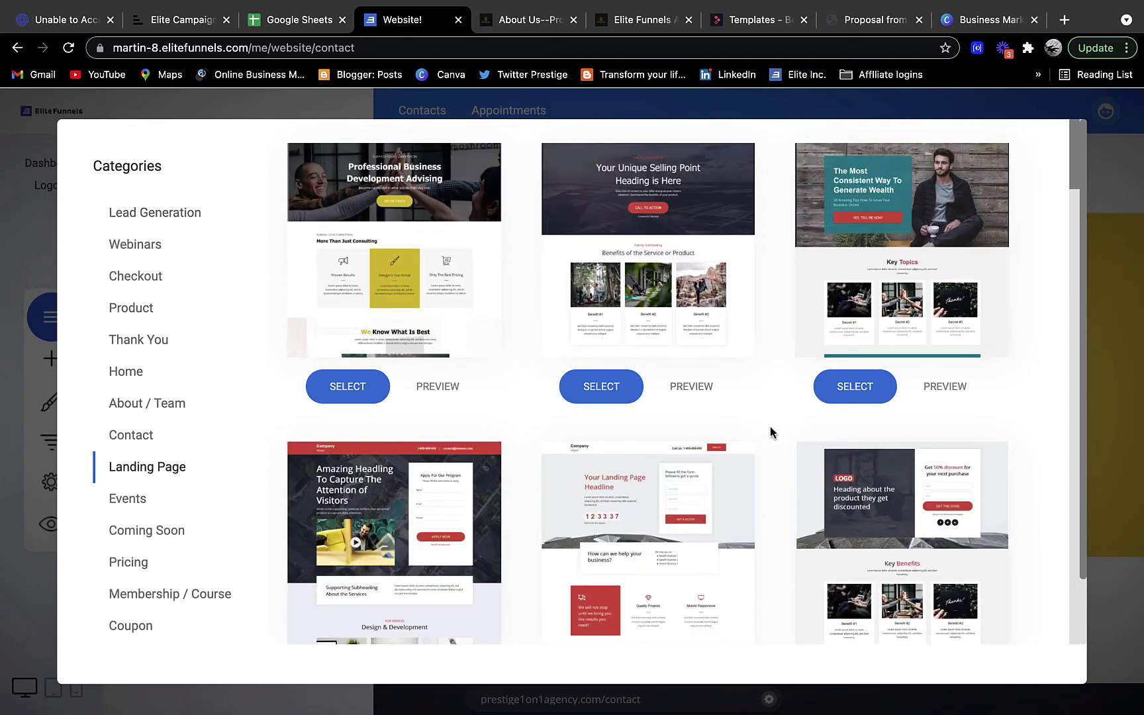
left_click(923, 199)
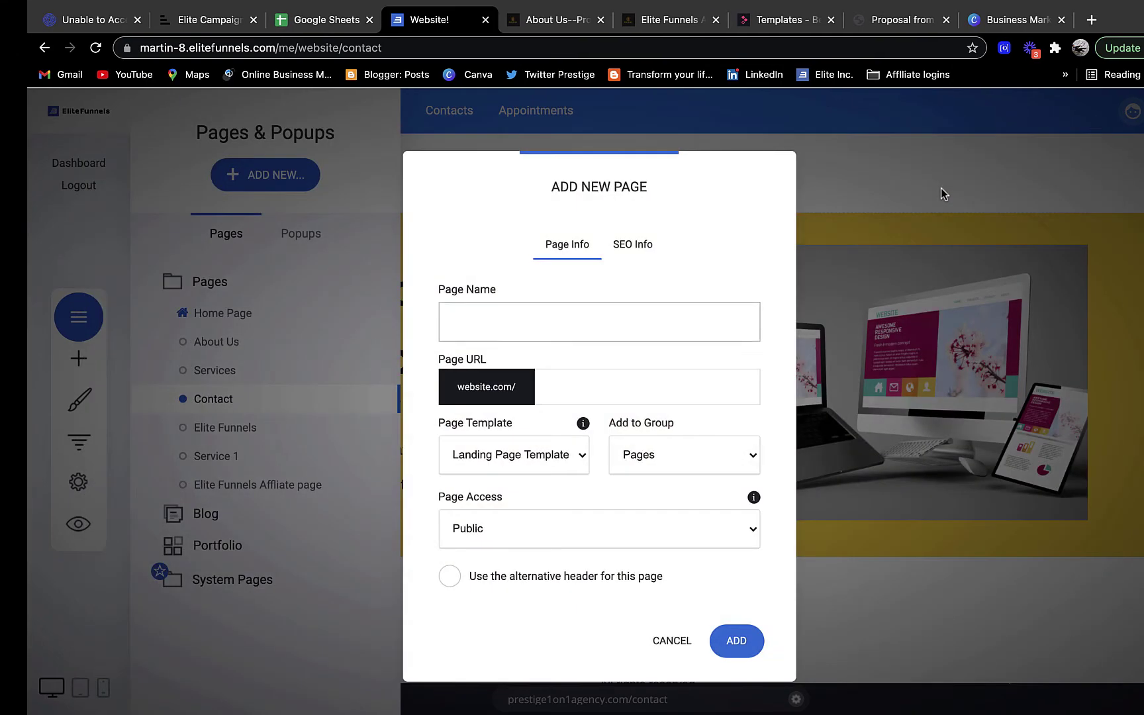
left_click(307, 484)
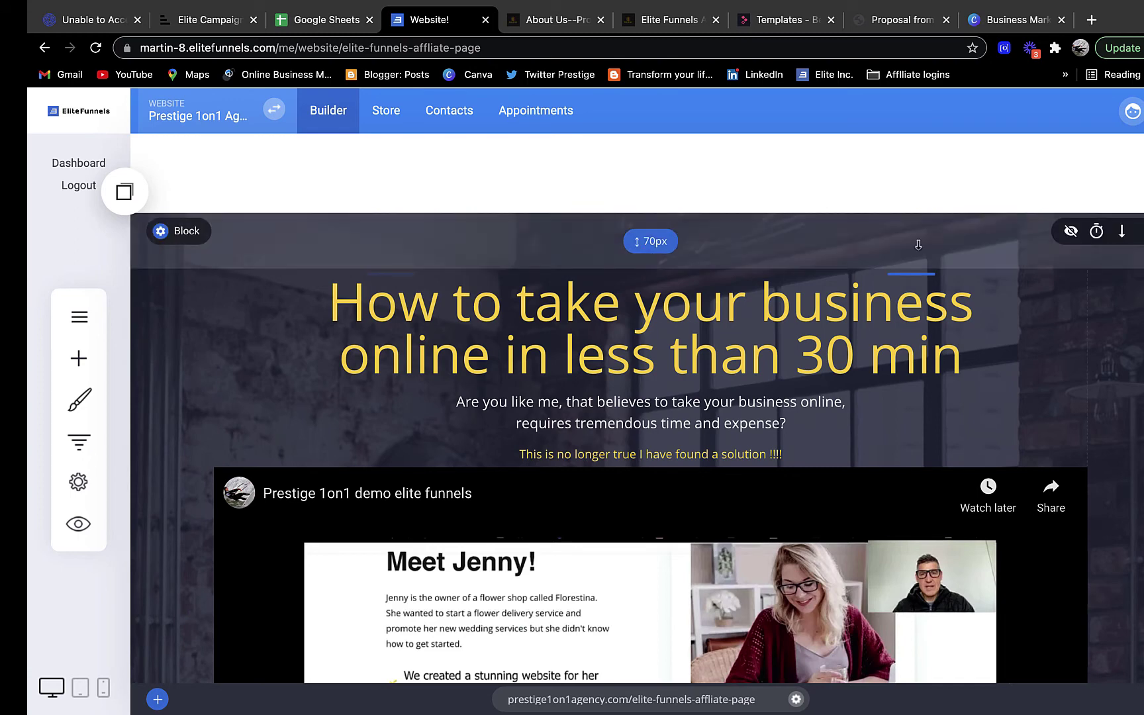
Scroll through the affiliate page and follow its TRY IT OUT FOR FREE link to elitefunnels.com.
scroll(1103, 309, "down", 3)
scroll(1103, 308, "down", 10)
scroll(1103, 303, "down", 5)
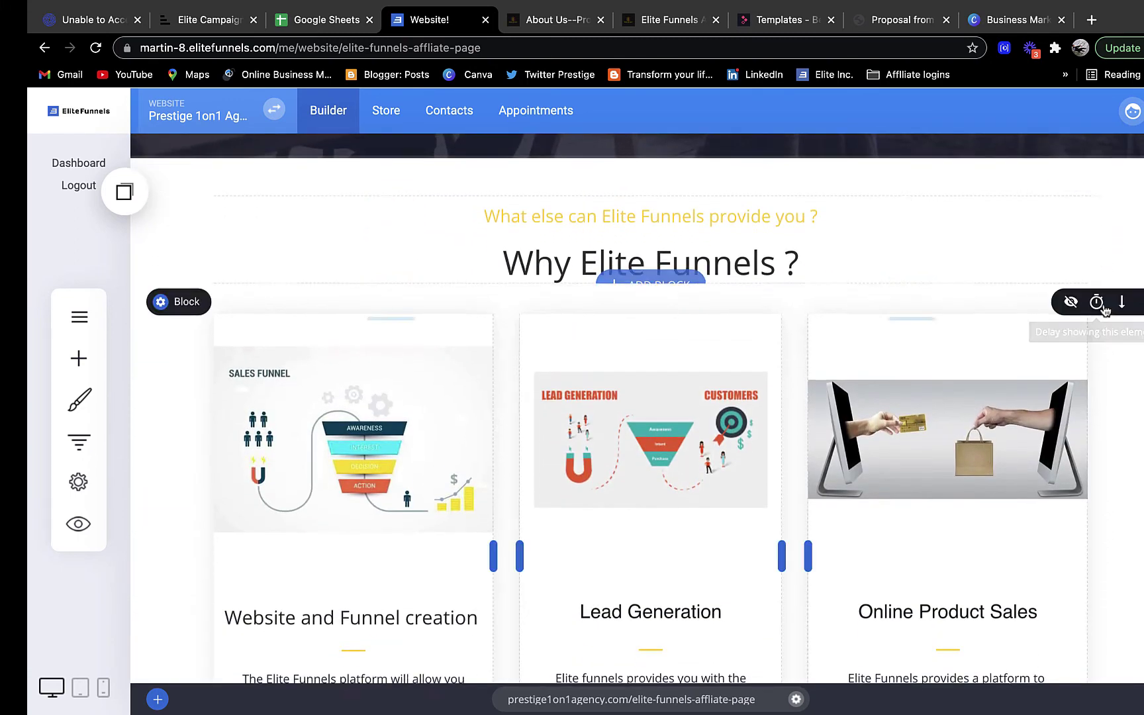
scroll(1103, 309, "down", 1)
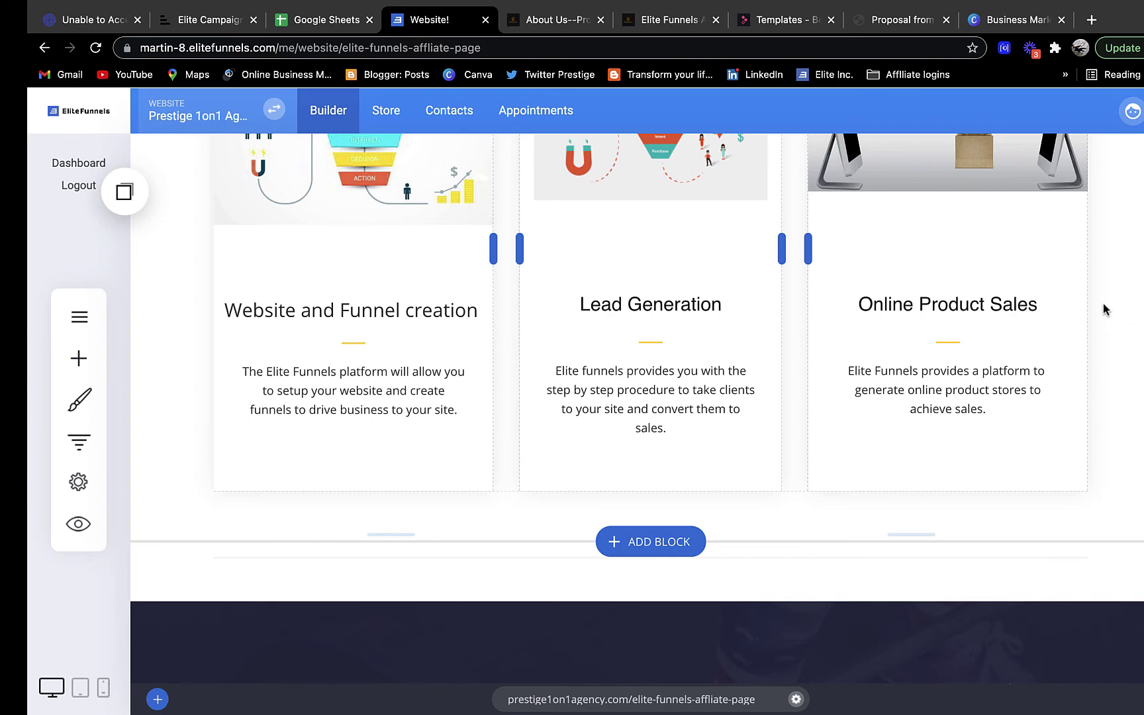
scroll(1103, 303, "down", 4)
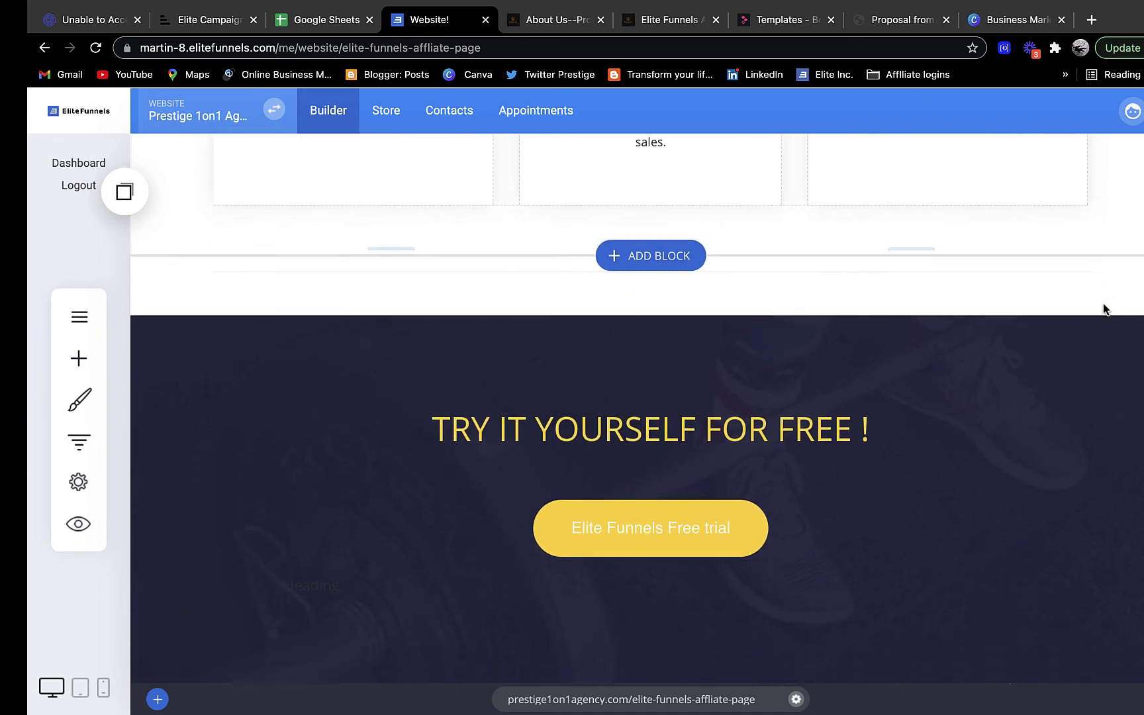
scroll(1103, 306, "down", 2)
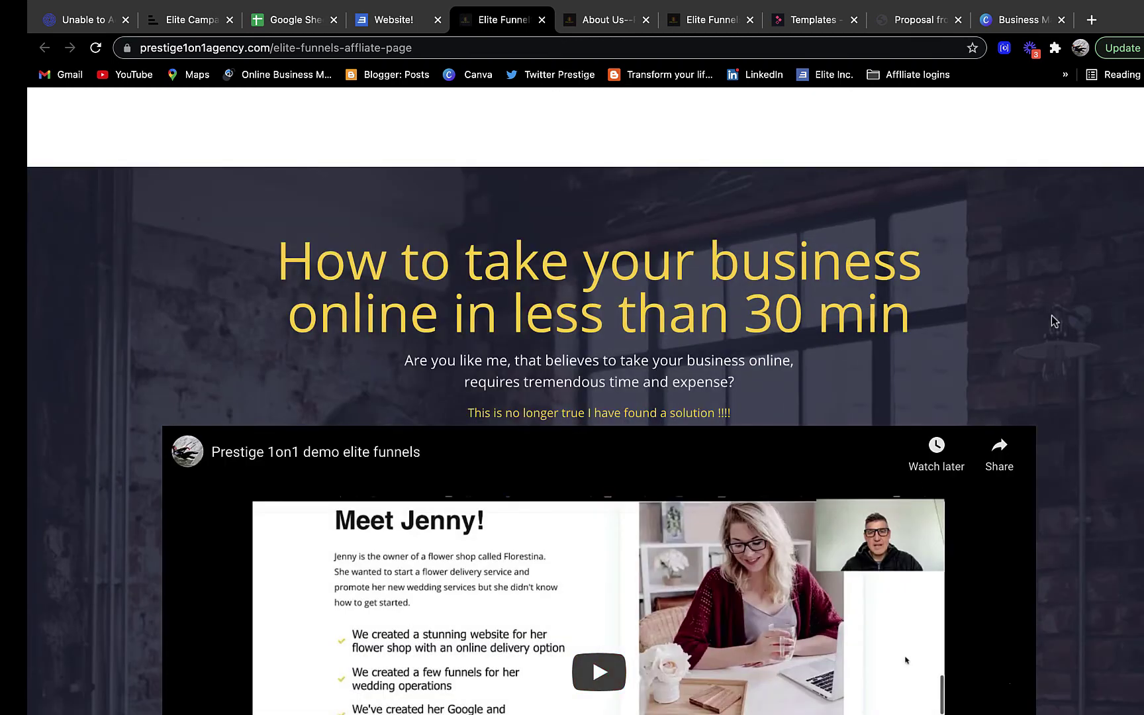
scroll(1053, 318, "down", 8)
scroll(1051, 319, "down", 4)
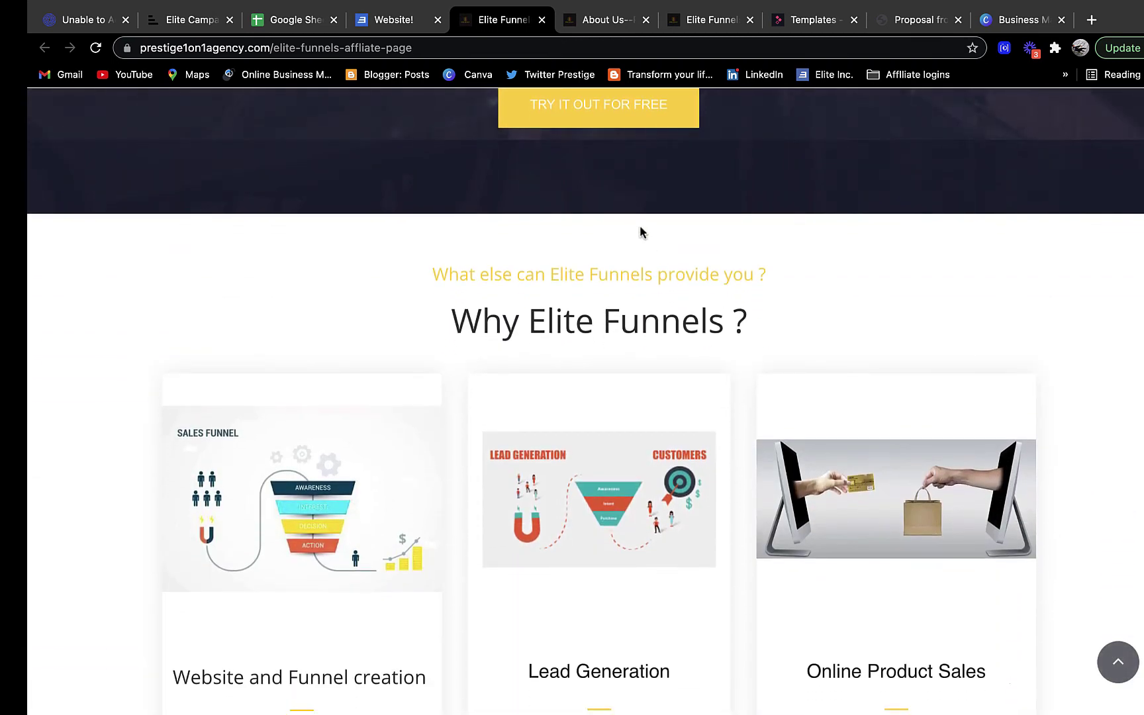
left_click(613, 114)
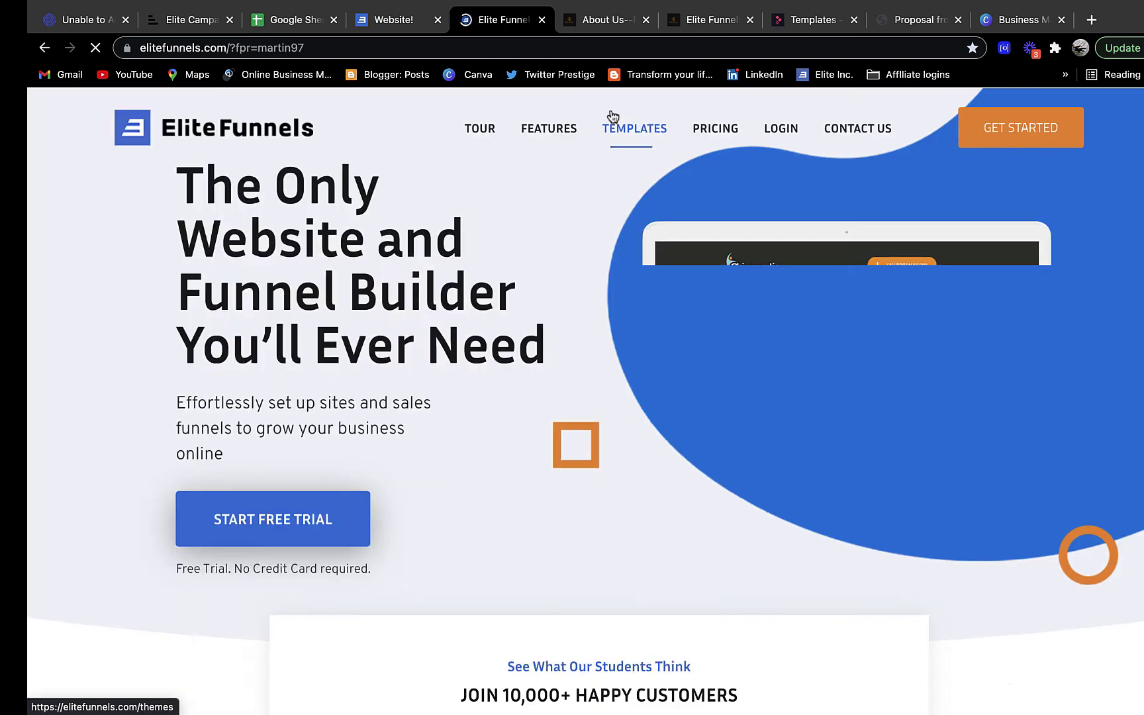